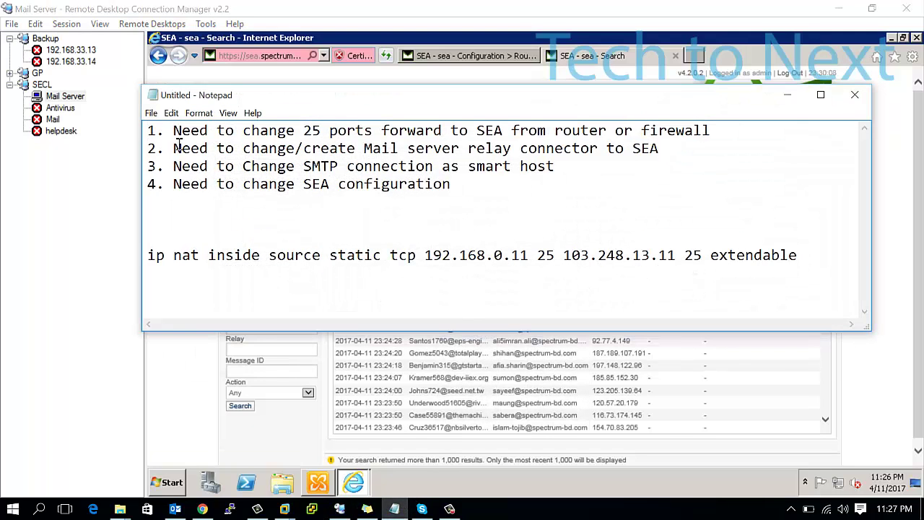
Review checklist item 1 about forwarding port 25 to the SEA by highlighting its key words
{"action": "left_click_drag", "start_coordinate": [177, 135], "coordinate": [713, 147]}
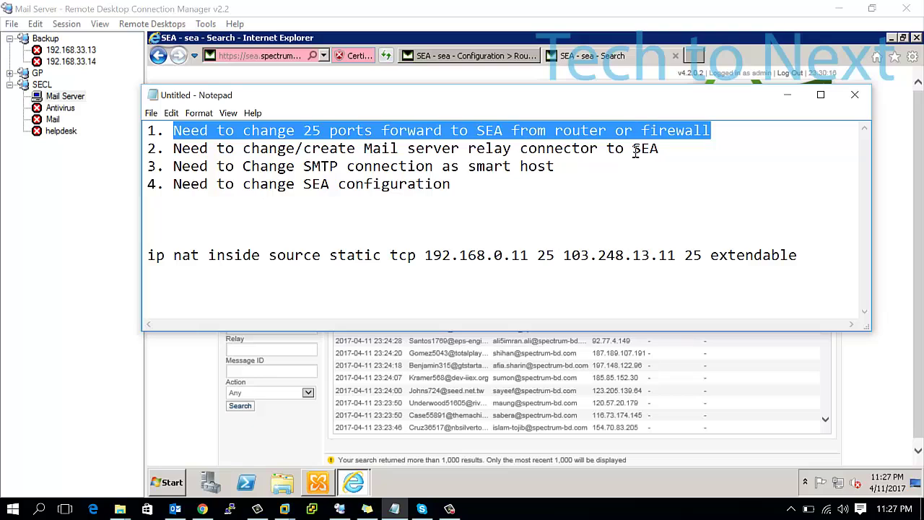
{"action": "left_click", "coordinate": [729, 141]}
{"action": "left_click_drag", "start_coordinate": [728, 136], "coordinate": [99, 126]}
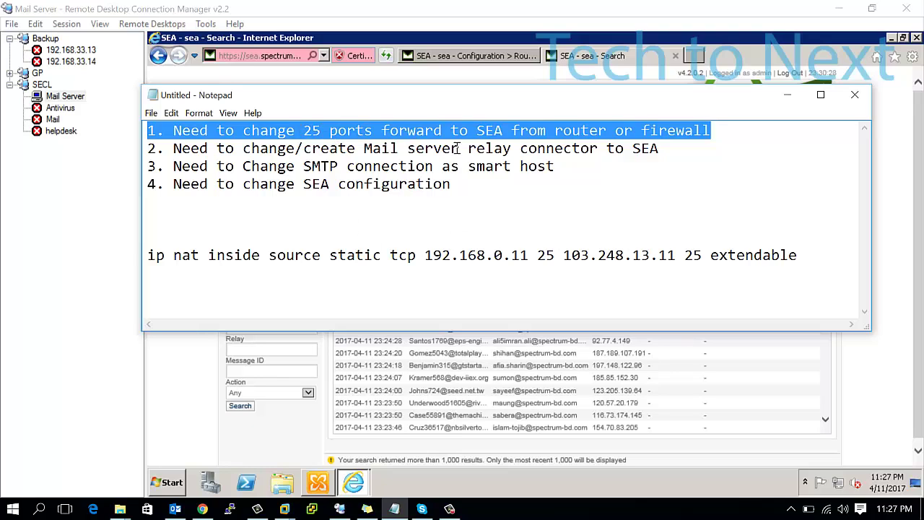
{"action": "left_click", "coordinate": [316, 133]}
{"action": "double_click", "coordinate": [314, 136]}
{"action": "left_click", "coordinate": [352, 139]}
{"action": "double_click", "coordinate": [481, 132]}
{"action": "left_click", "coordinate": [460, 148]}
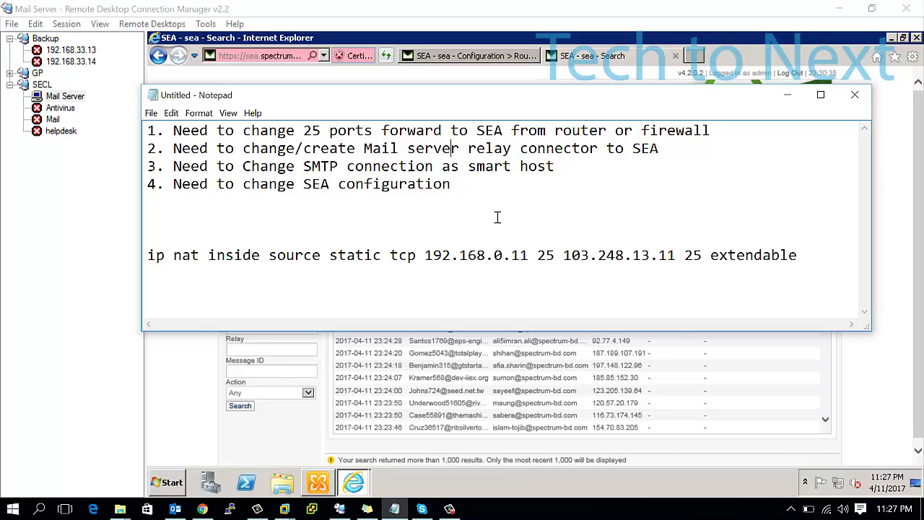
{"action": "left_click_drag", "start_coordinate": [174, 133], "coordinate": [711, 131]}
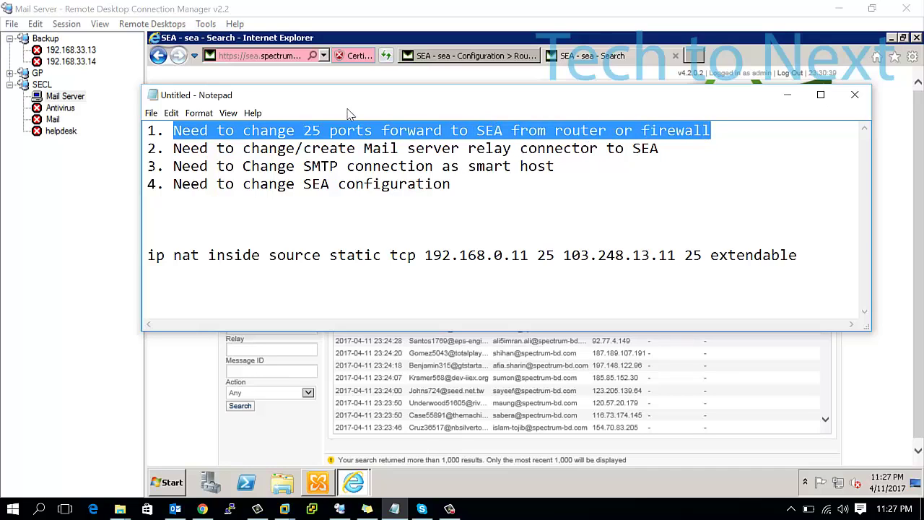
{"action": "left_click", "coordinate": [324, 144]}
{"action": "left_click_drag", "start_coordinate": [309, 132], "coordinate": [356, 149]}
{"action": "left_click", "coordinate": [442, 132]}
{"action": "left_click", "coordinate": [495, 137]}
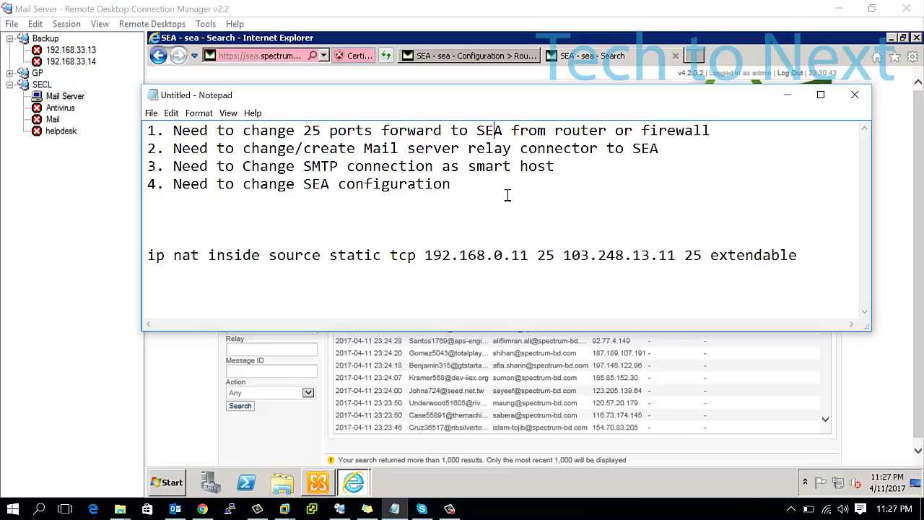
{"action": "double_click", "coordinate": [489, 132]}
{"action": "left_click", "coordinate": [555, 134]}
{"action": "left_click_drag", "start_coordinate": [746, 140], "coordinate": [170, 143]}
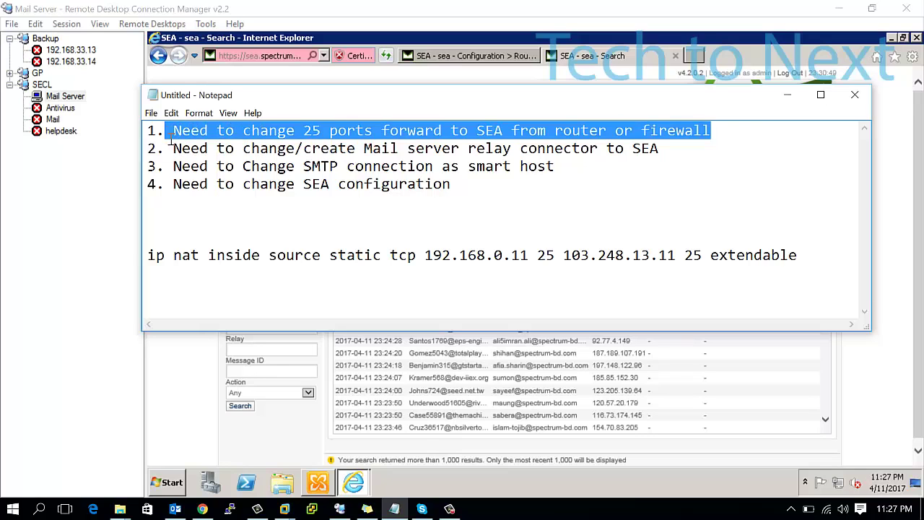
Review the ip nat command mapping 192.168.0.11 port 25 to public address 103.248.13.11
{"action": "left_click_drag", "start_coordinate": [827, 284], "coordinate": [156, 288]}
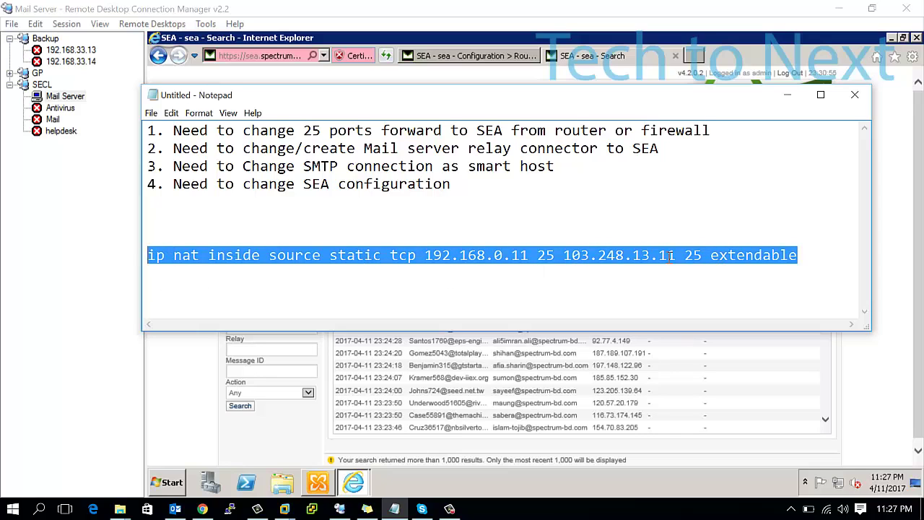
{"action": "left_click", "coordinate": [153, 263]}
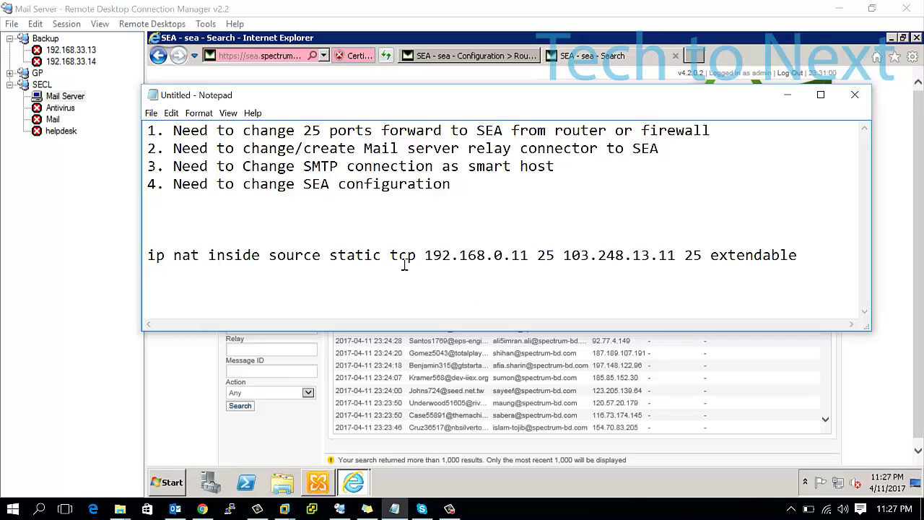
{"action": "left_click_drag", "start_coordinate": [425, 263], "coordinate": [536, 269]}
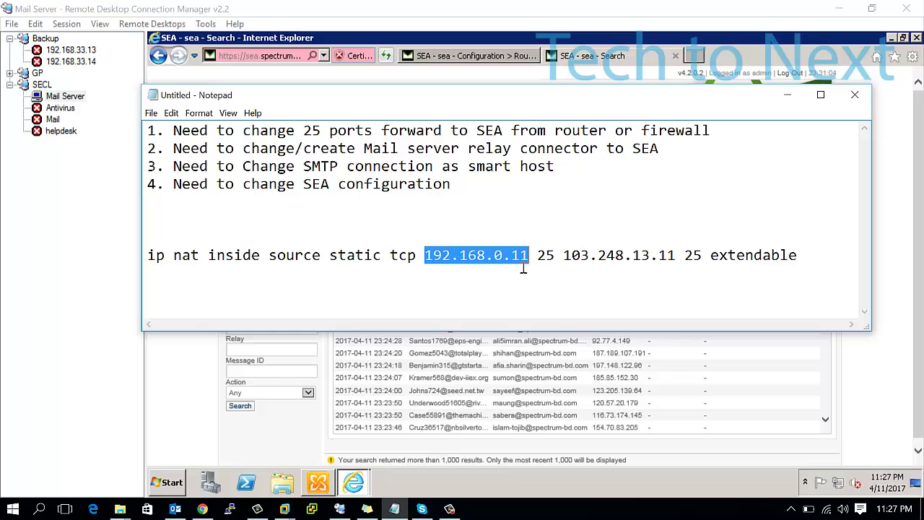
{"action": "double_click", "coordinate": [545, 258]}
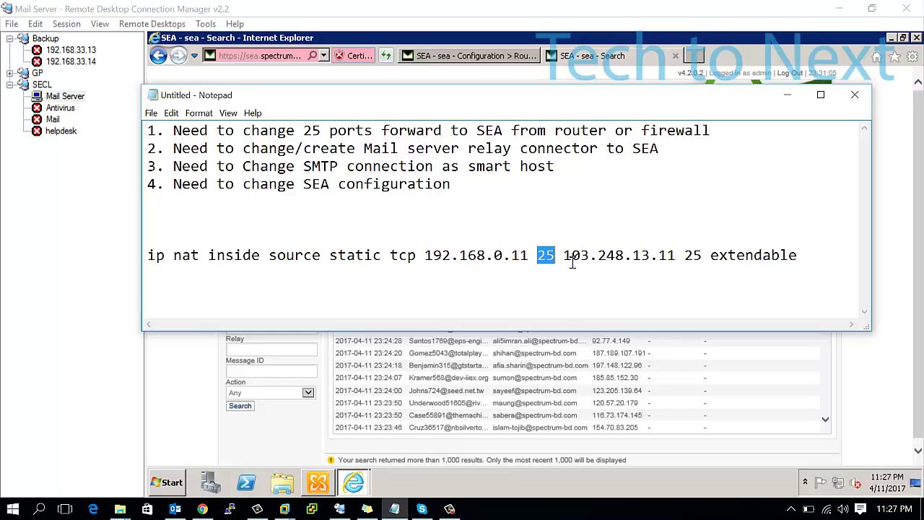
{"action": "left_click_drag", "start_coordinate": [563, 260], "coordinate": [704, 261]}
{"action": "left_click", "coordinate": [810, 258]}
{"action": "key", "text": "shift+Left"}
{"action": "key", "text": "shift+Left"}
{"action": "key", "text": "shift+Left"}
{"action": "key", "text": "shift+Left"}
{"action": "key", "text": "shift+Left"}
{"action": "key", "text": "shift+Left"}
{"action": "key", "text": "shift+Left"}
{"action": "key", "text": "shift+Left"}
{"action": "left_click_drag", "start_coordinate": [818, 267], "coordinate": [118, 247]}
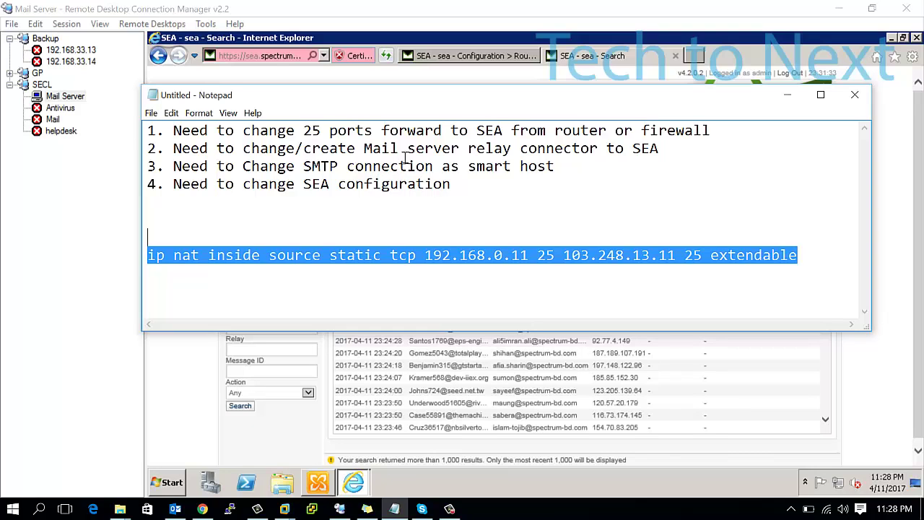
Check the Relay receive connector's Network settings allowing 192.168.0.245, then return to Notepad
{"action": "left_click", "coordinate": [789, 97]}
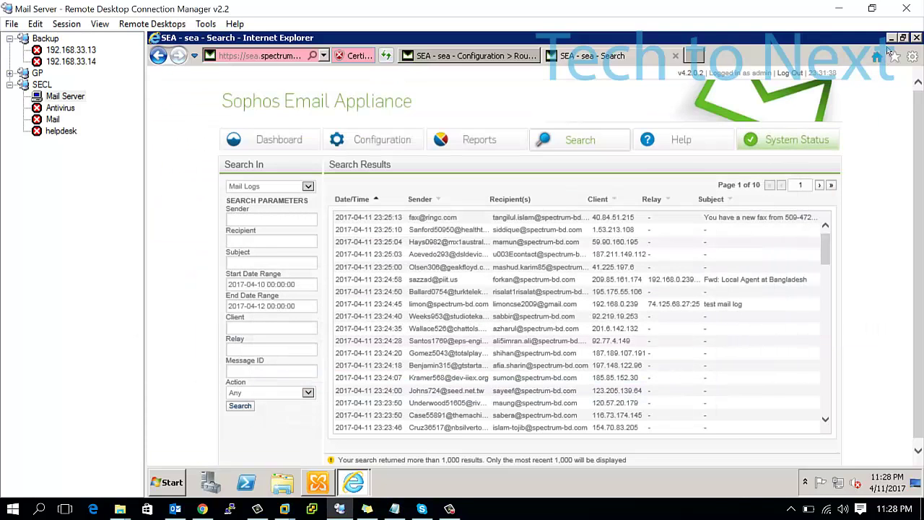
{"action": "left_click", "coordinate": [892, 37]}
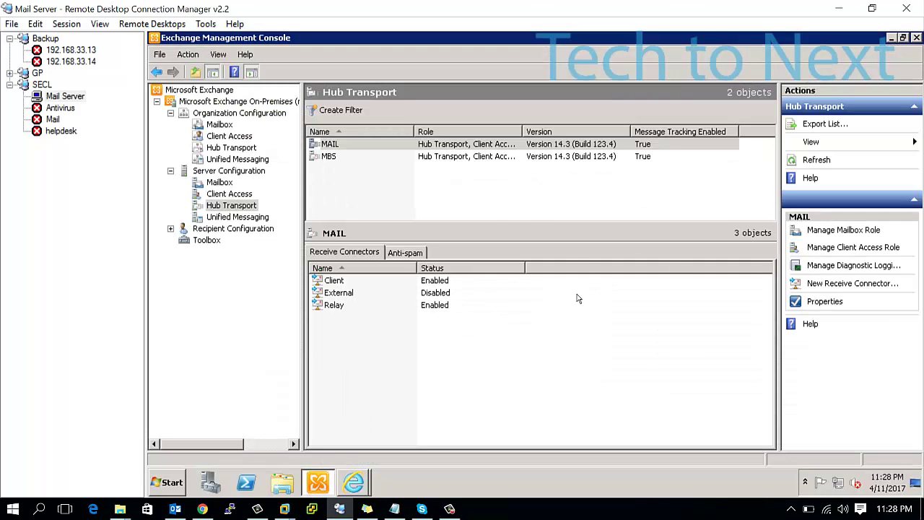
{"action": "left_click", "coordinate": [338, 306]}
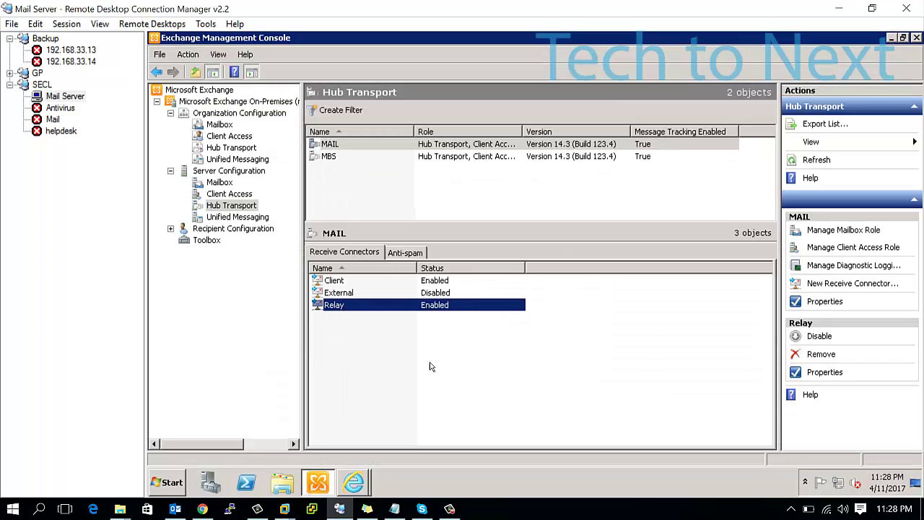
{"action": "double_click", "coordinate": [360, 308]}
{"action": "left_click", "coordinate": [240, 78]}
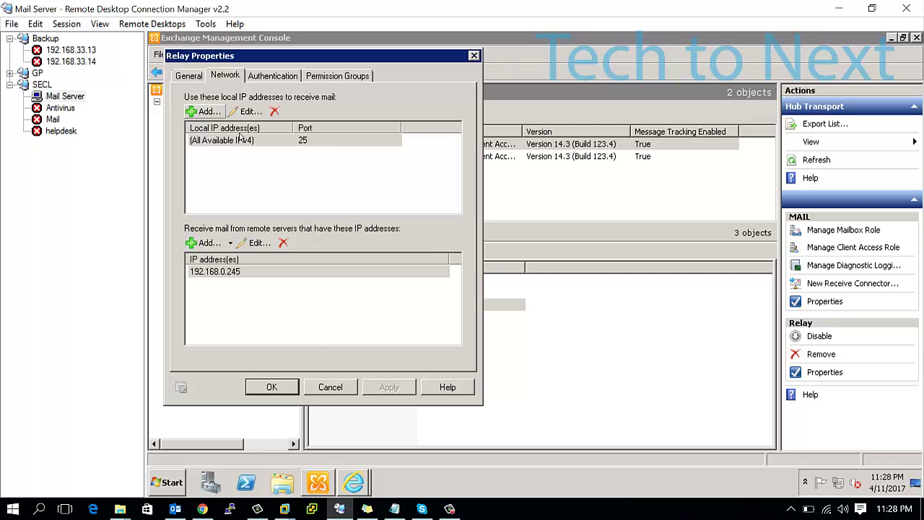
{"action": "left_click", "coordinate": [242, 278]}
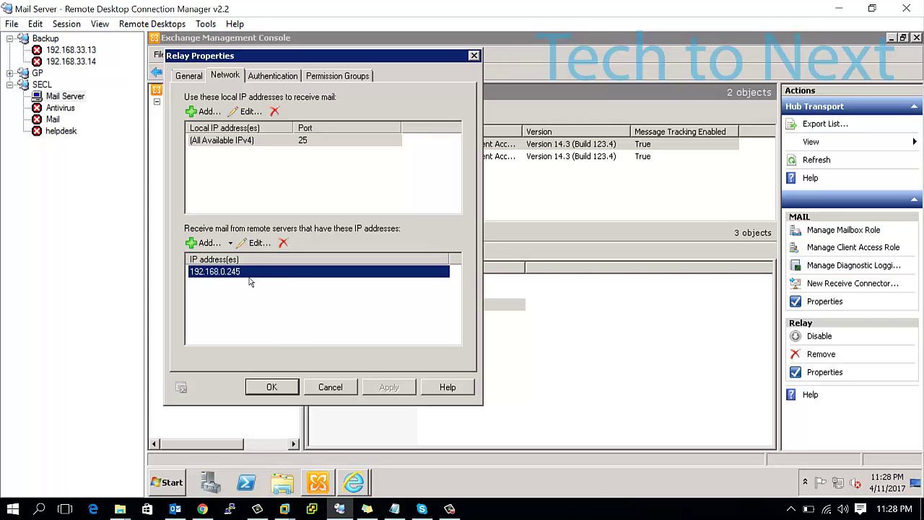
{"action": "left_click", "coordinate": [394, 509]}
{"action": "left_click", "coordinate": [556, 261]}
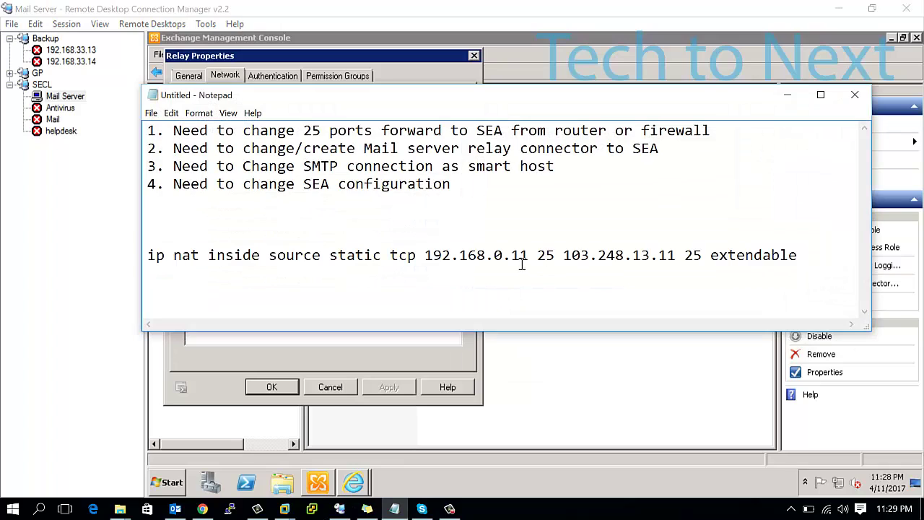
Edit the NAT command's internal address from 192.168.0.11 to 192.168.0.245, then minimize Notepad
{"action": "double_click", "coordinate": [522, 262]}
{"action": "type", "text": "245"}
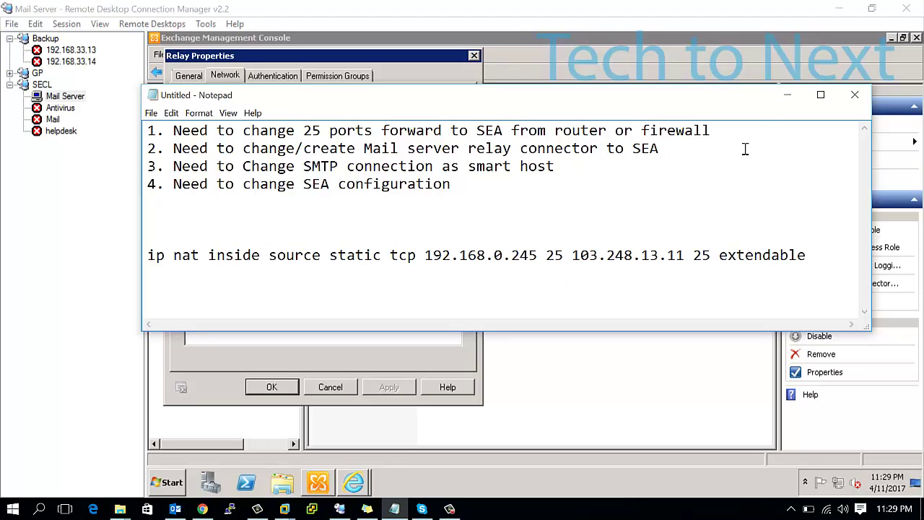
{"action": "left_click_drag", "start_coordinate": [540, 257], "coordinate": [424, 257]}
{"action": "left_click_drag", "start_coordinate": [571, 256], "coordinate": [687, 259]}
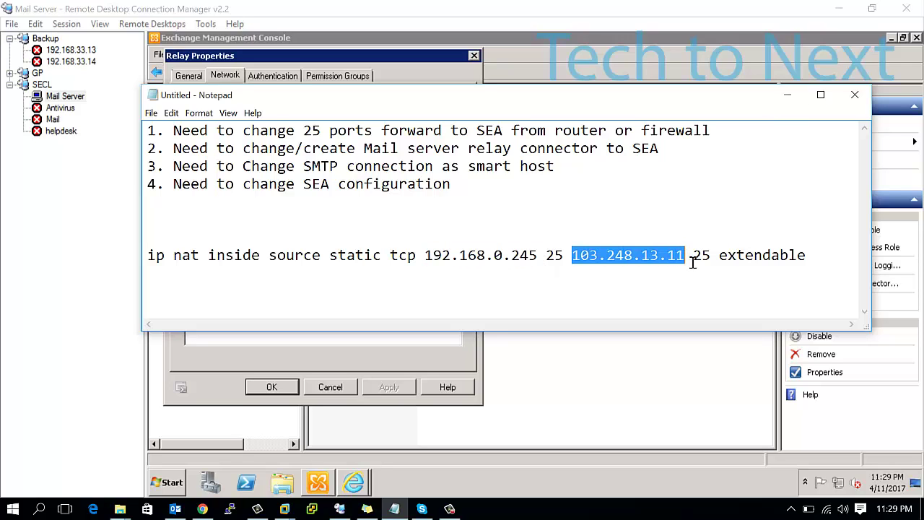
{"action": "left_click", "coordinate": [786, 98]}
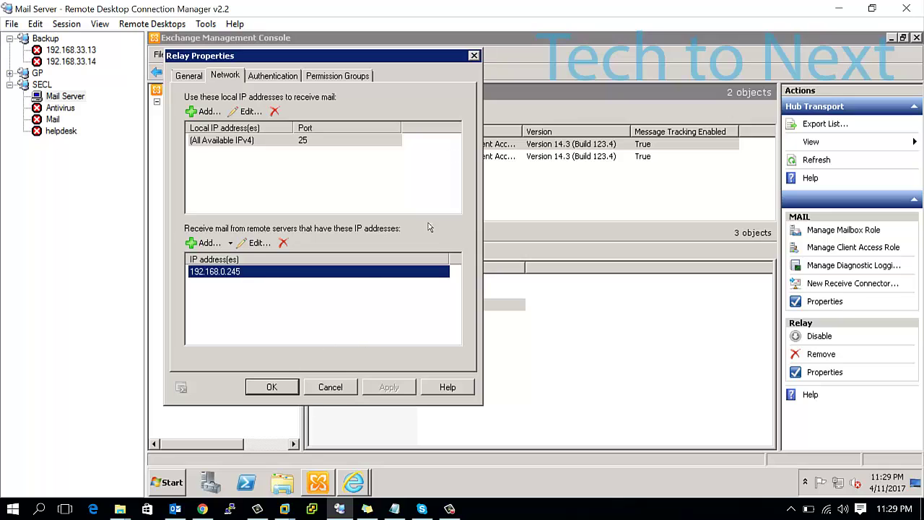
Reopen the Relay connector's Network settings, select the 192.168.0.245 remote server entry, and cancel
{"action": "left_click", "coordinate": [473, 55]}
{"action": "key", "text": "Up"}
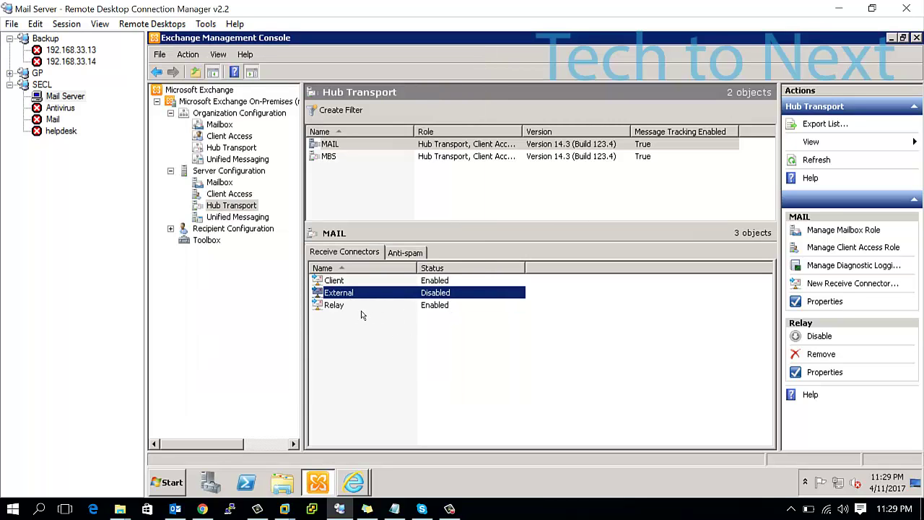
{"action": "left_click", "coordinate": [351, 308]}
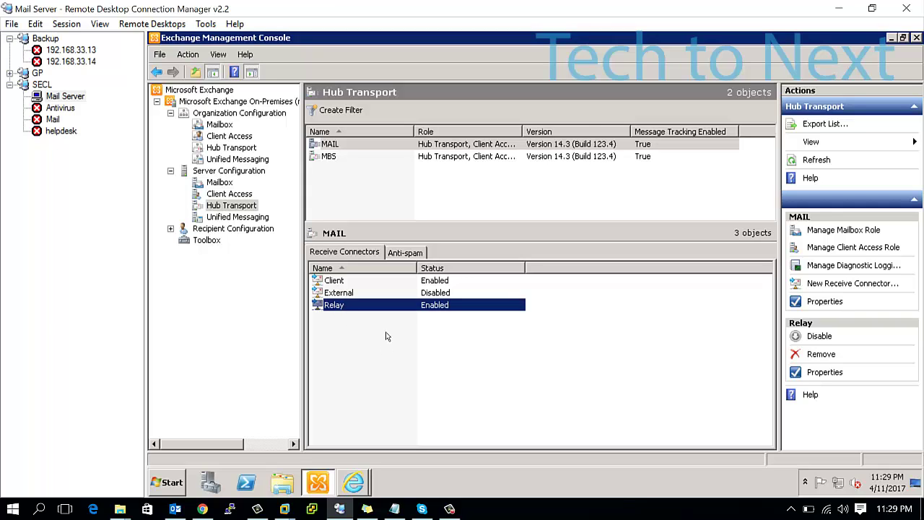
{"action": "double_click", "coordinate": [358, 308]}
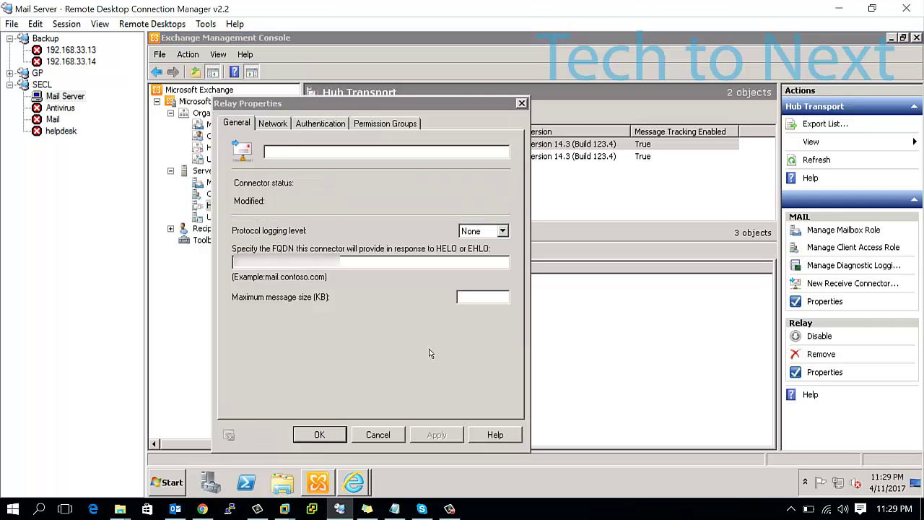
{"action": "left_click", "coordinate": [273, 123]}
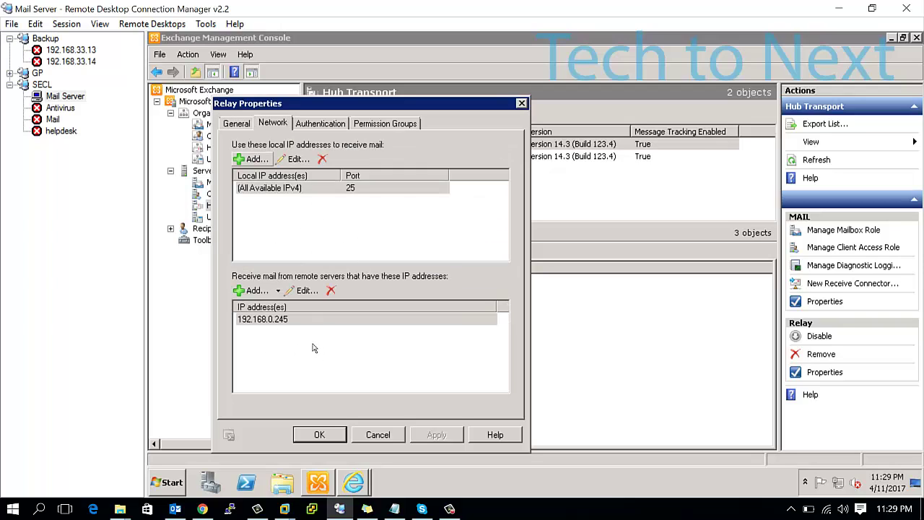
{"action": "left_click", "coordinate": [282, 323]}
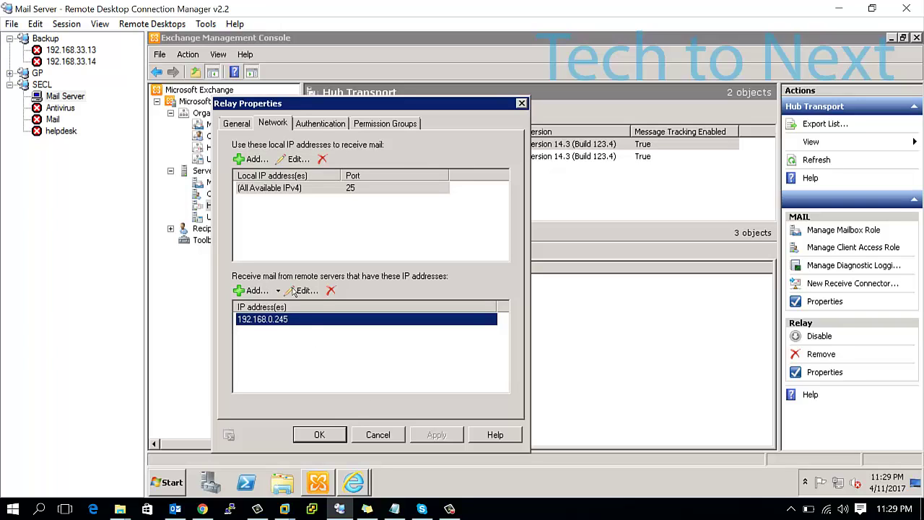
{"action": "left_click", "coordinate": [378, 434]}
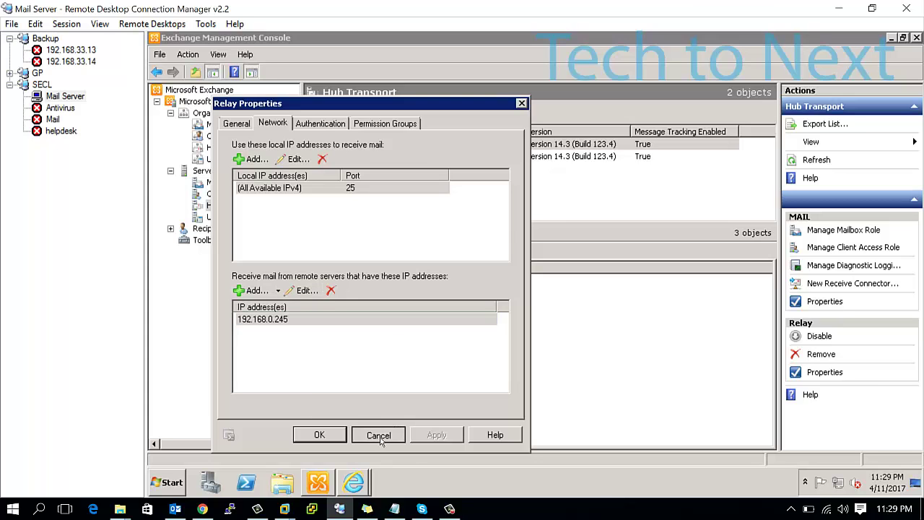
Highlight checklist item 3 about the SMTP smart host, then minimize Notepad
{"action": "left_click", "coordinate": [394, 510]}
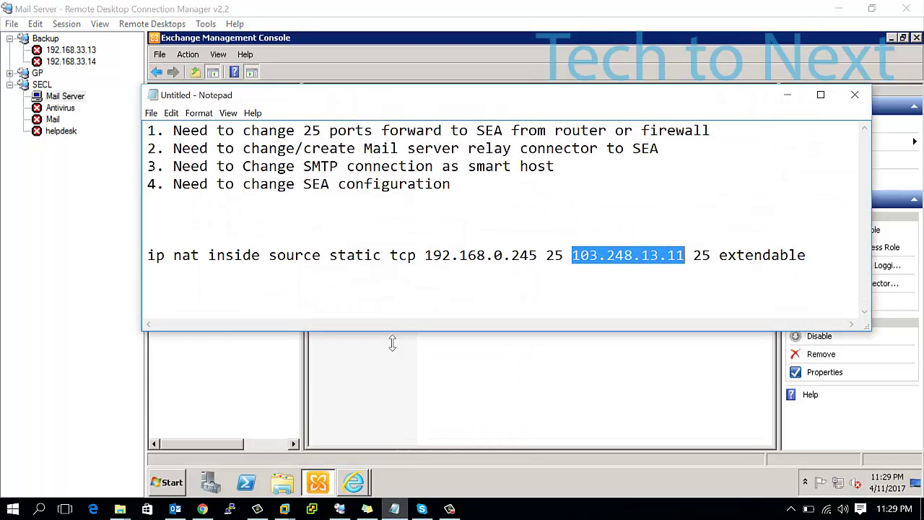
{"action": "left_click_drag", "start_coordinate": [175, 175], "coordinate": [563, 176]}
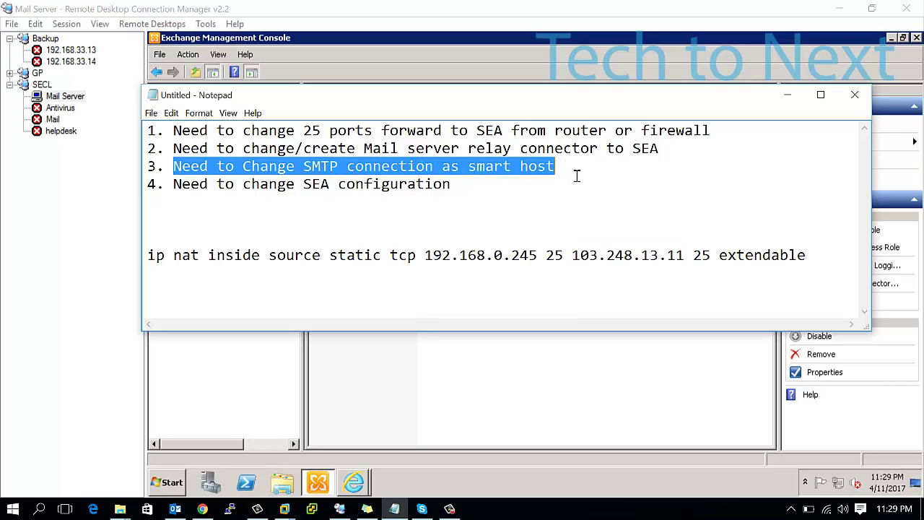
{"action": "left_click", "coordinate": [787, 95]}
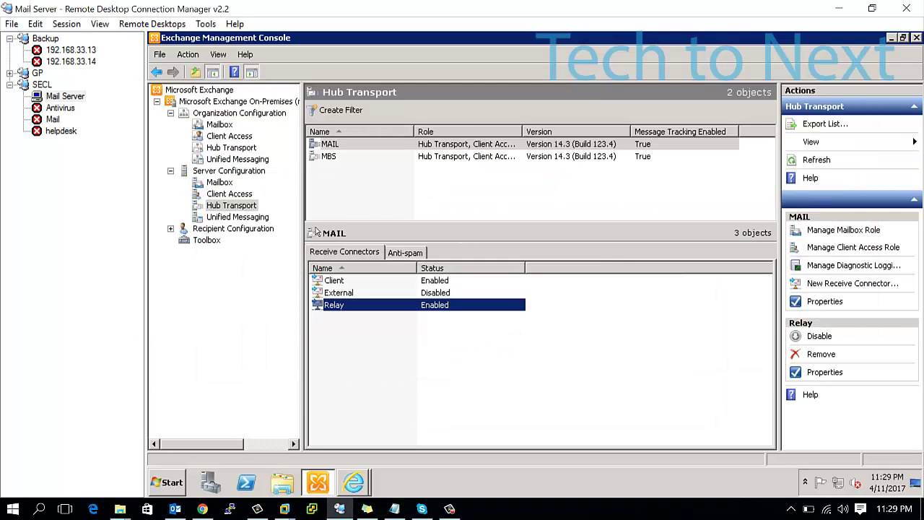
Open the SMTP send connector's Network settings and select smart host 192.168.0.245
{"action": "left_click", "coordinate": [232, 149]}
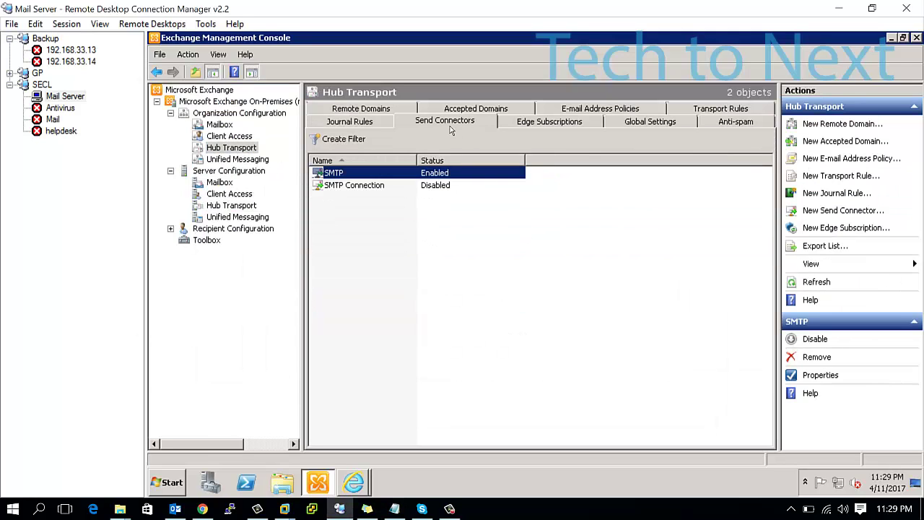
{"action": "left_click", "coordinate": [349, 177]}
{"action": "double_click", "coordinate": [349, 177]}
{"action": "left_click", "coordinate": [238, 73]}
{"action": "left_click", "coordinate": [291, 77]}
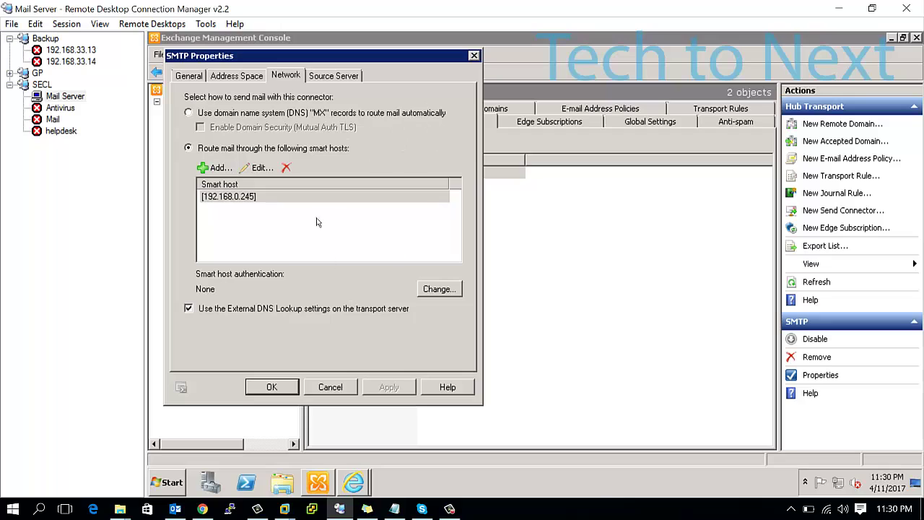
{"action": "left_click", "coordinate": [238, 200]}
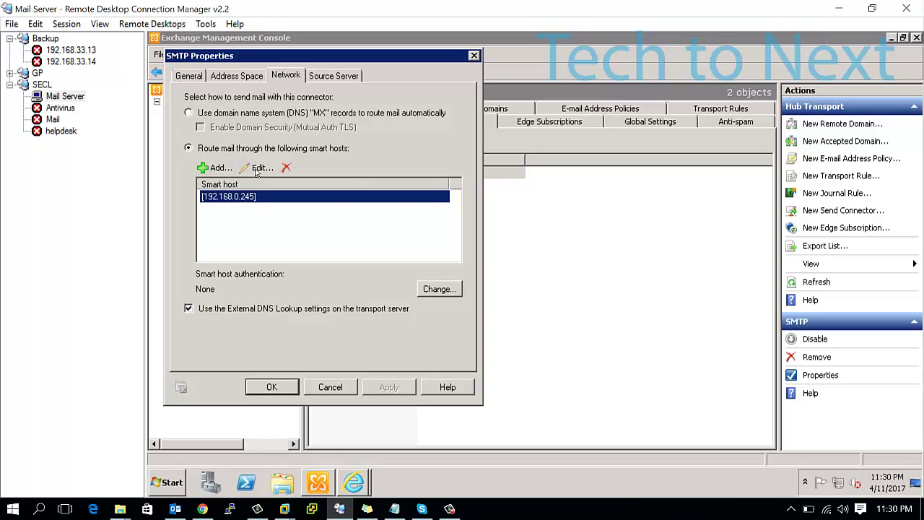
Keep routing through the smart host instead of DNS MX records and close the properties
{"action": "left_click", "coordinate": [196, 115]}
{"action": "left_click", "coordinate": [194, 148]}
{"action": "left_click", "coordinate": [256, 205]}
{"action": "left_click", "coordinate": [299, 229]}
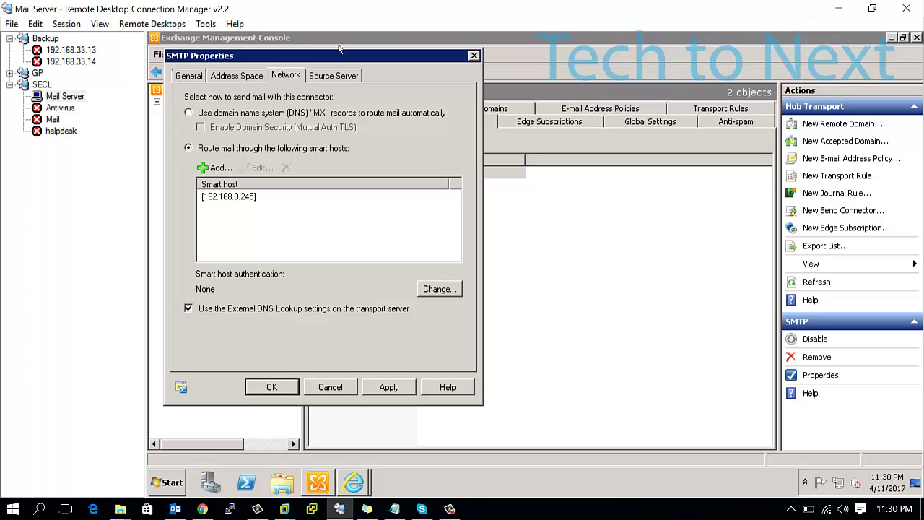
{"action": "left_click", "coordinate": [474, 56]}
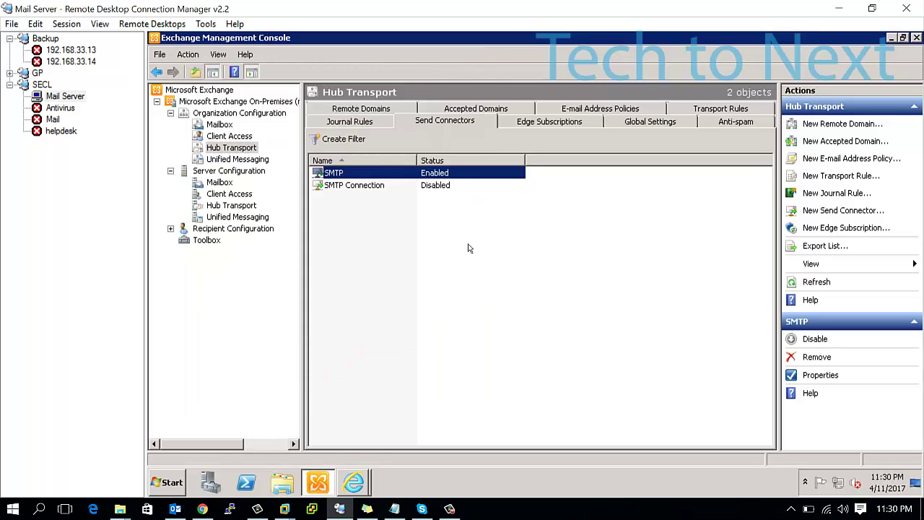
{"action": "left_click", "coordinate": [514, 247]}
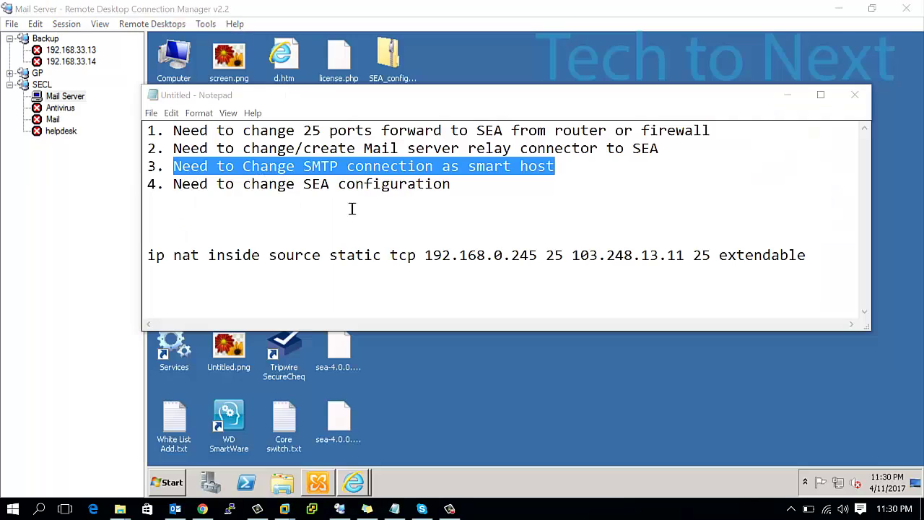
Highlight checklist item 4 on SEA configuration, then switch to the SEA - sea - Search window
{"action": "left_click", "coordinate": [892, 38]}
{"action": "left_click_drag", "start_coordinate": [176, 187], "coordinate": [501, 192]}
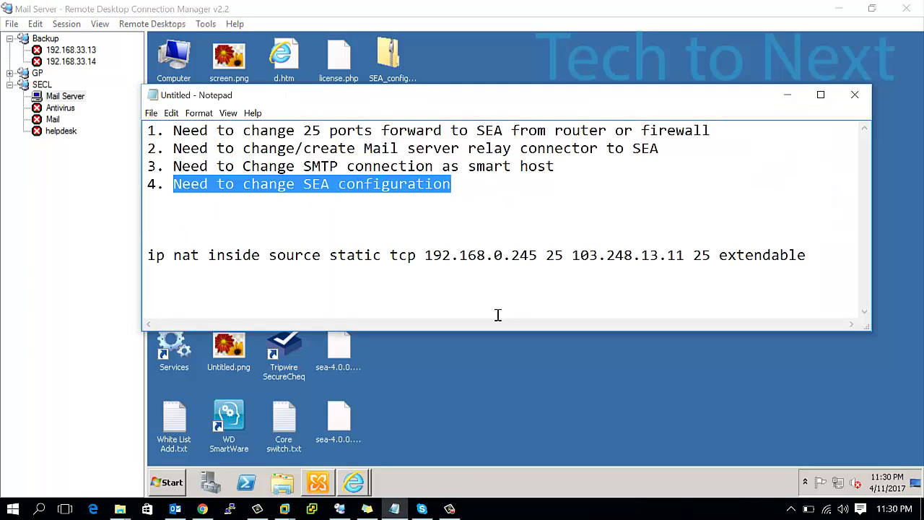
{"action": "left_click", "coordinate": [493, 401]}
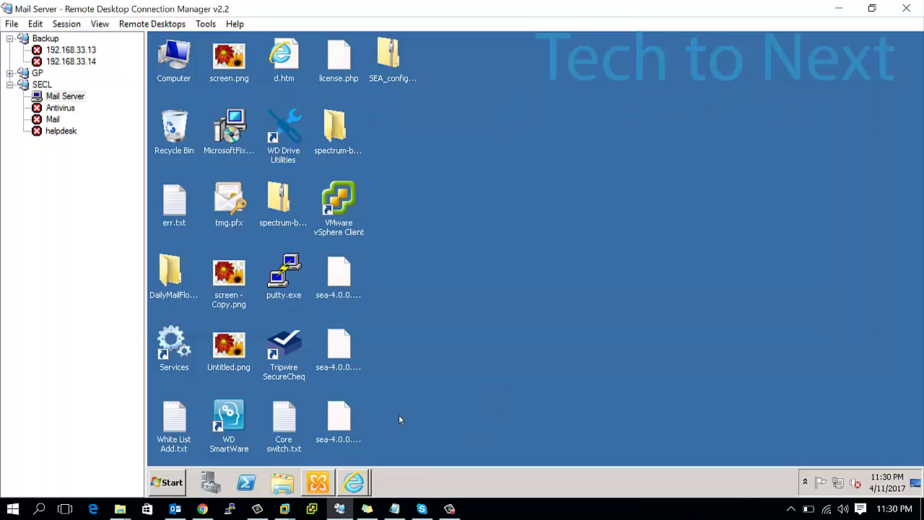
{"action": "left_click", "coordinate": [365, 485]}
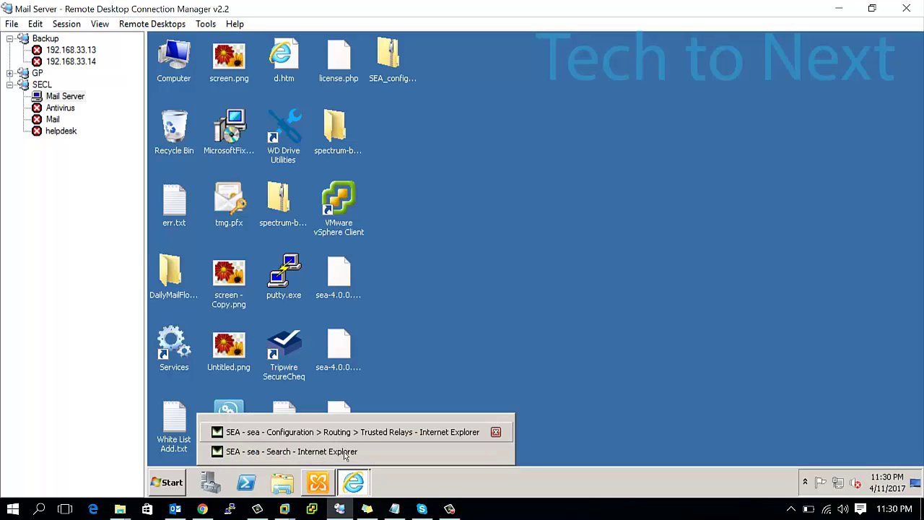
{"action": "left_click", "coordinate": [346, 452]}
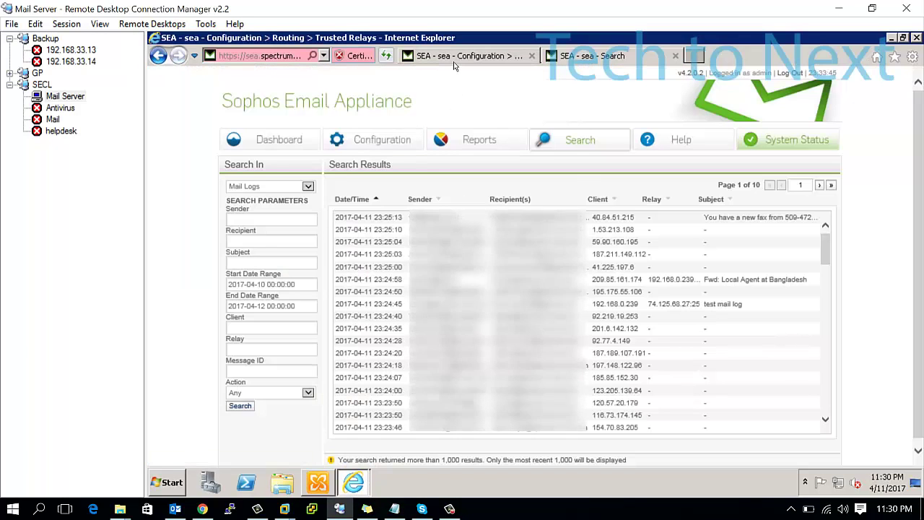
Open the SEA Trusted Relays page, tick and untick relay 192.168.0.239, then return to Notepad
{"action": "left_click", "coordinate": [454, 59]}
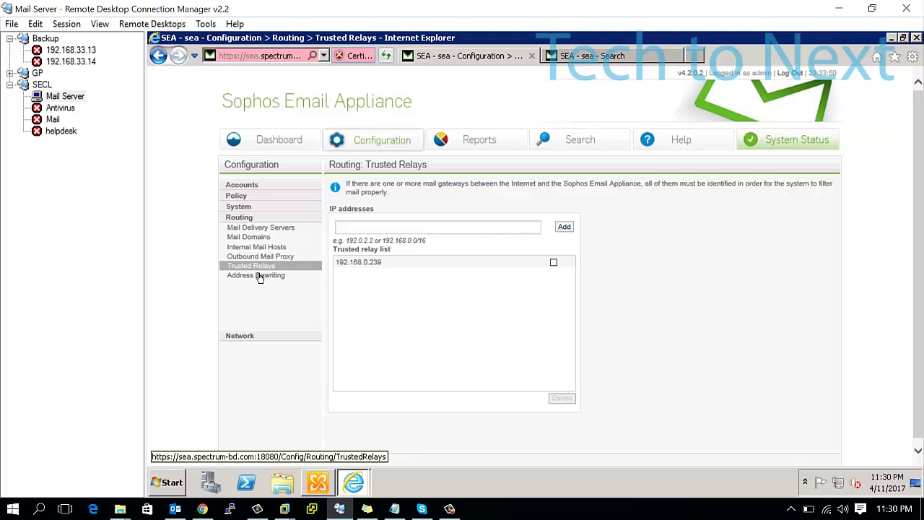
{"action": "left_click", "coordinate": [383, 265]}
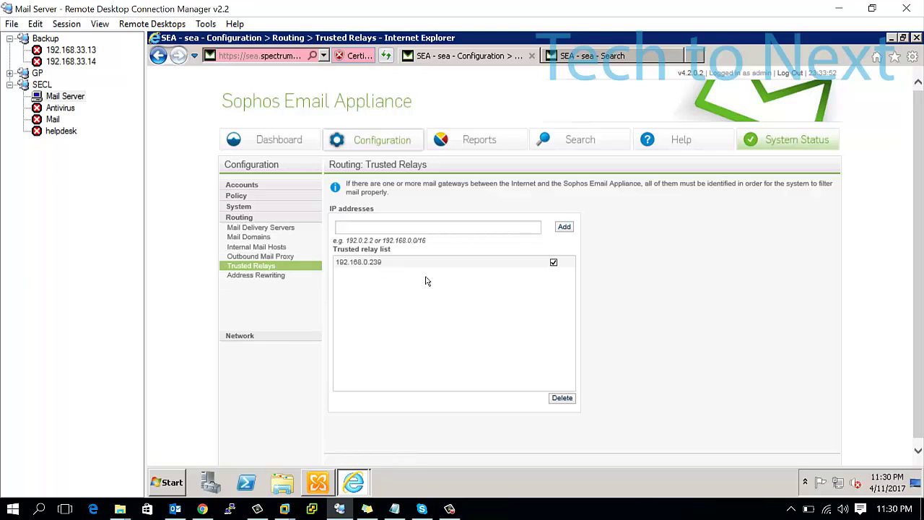
{"action": "left_click", "coordinate": [555, 269]}
{"action": "left_click", "coordinate": [394, 509]}
{"action": "left_click", "coordinate": [473, 217]}
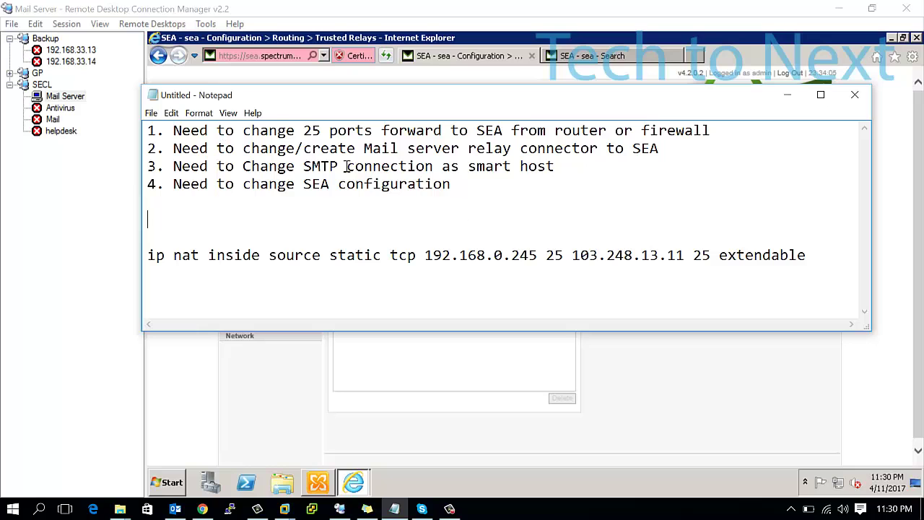
Select all four checklist lines twice, then minimize Notepad and switch to the SEA search tab
{"action": "left_click_drag", "start_coordinate": [149, 132], "coordinate": [452, 189]}
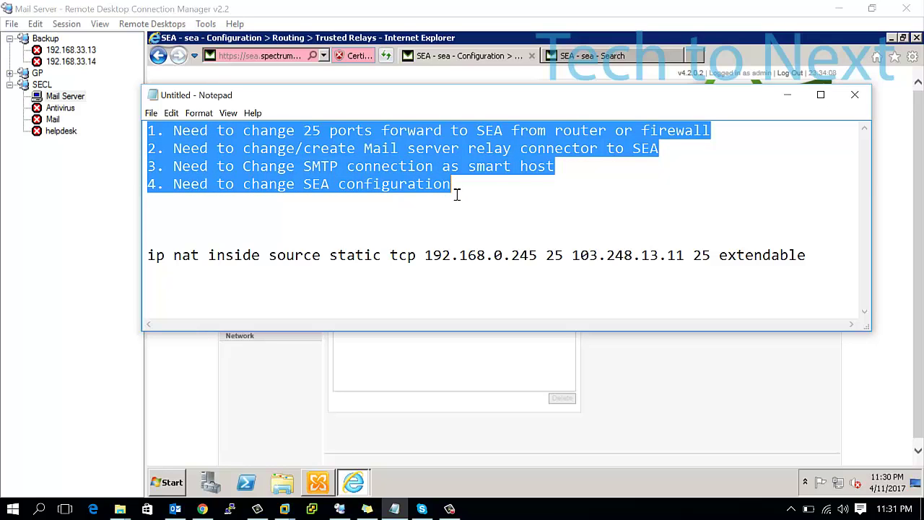
{"action": "left_click", "coordinate": [312, 149]}
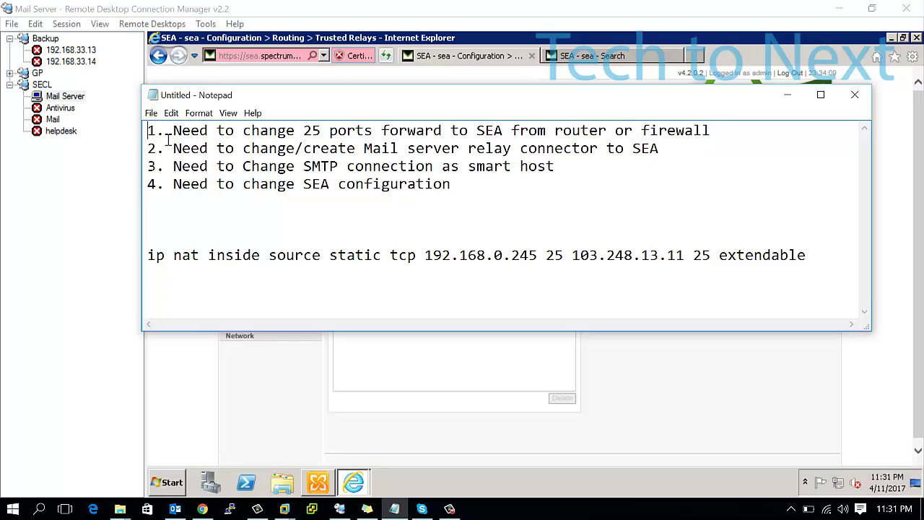
{"action": "left_click_drag", "start_coordinate": [150, 132], "coordinate": [467, 199]}
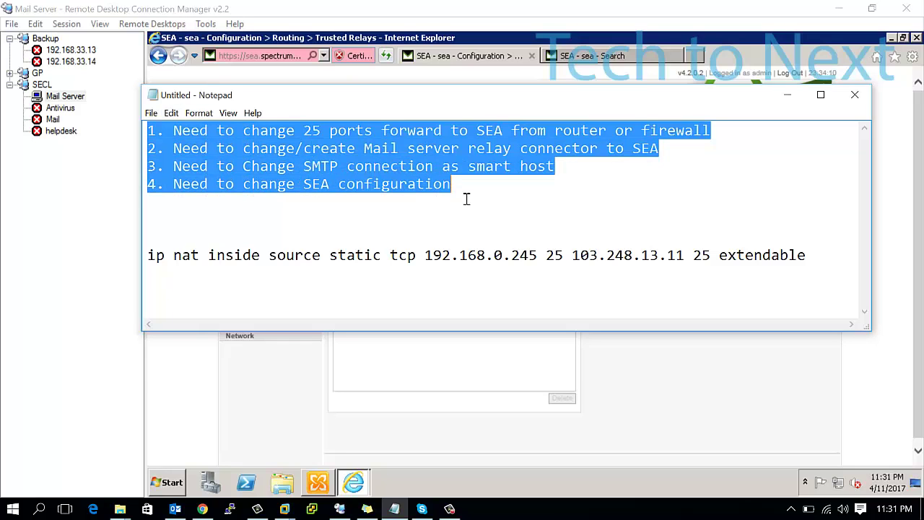
{"action": "left_click", "coordinate": [512, 208]}
{"action": "left_click", "coordinate": [786, 94]}
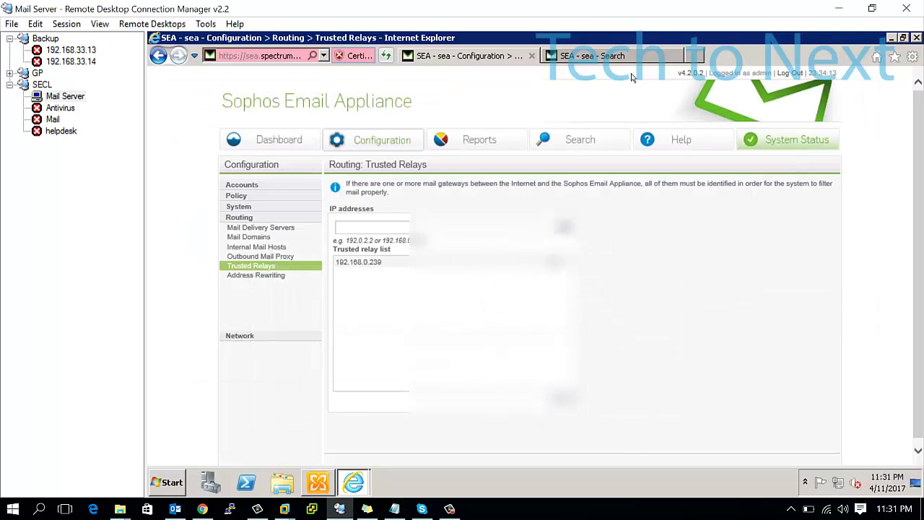
{"action": "left_click", "coordinate": [628, 57]}
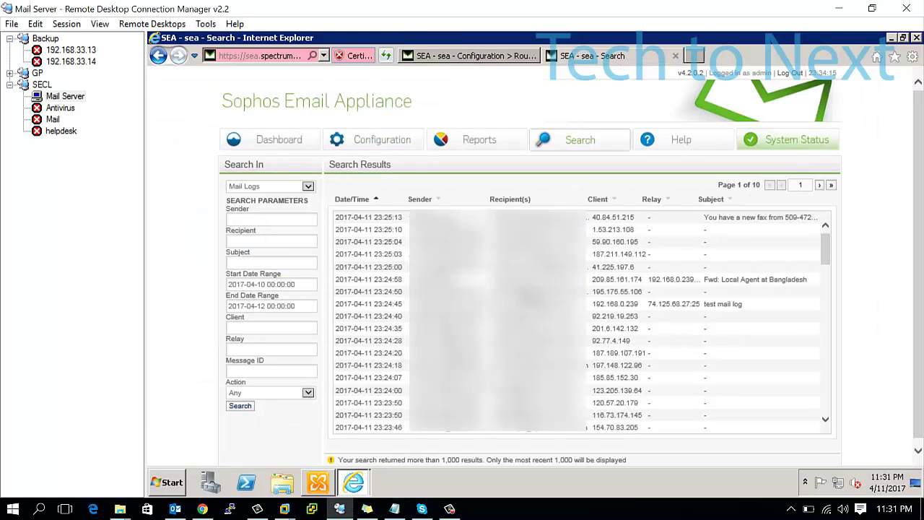